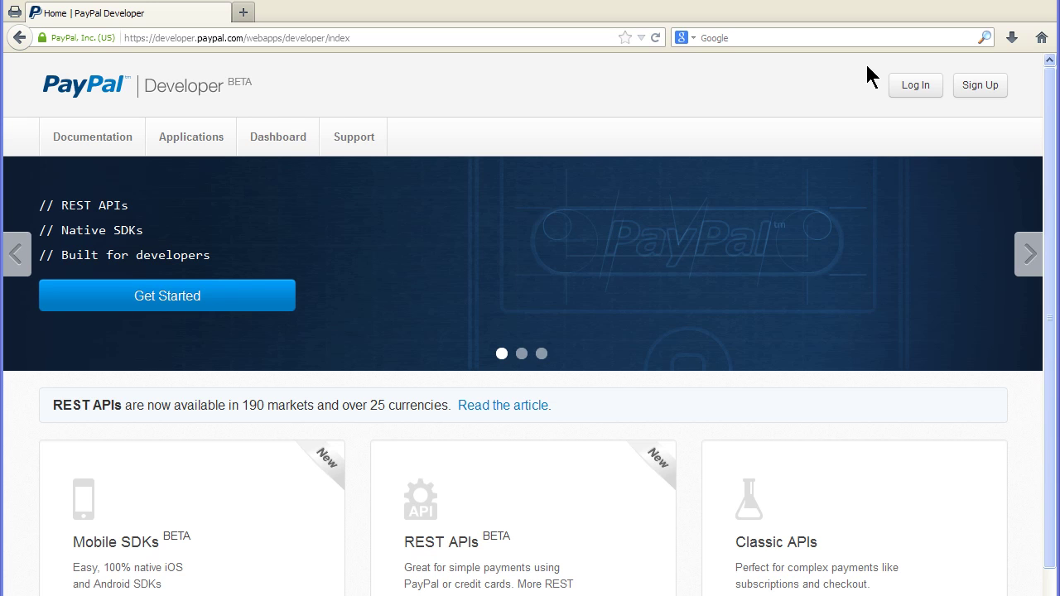
- Sign in to PayPal Developer with the developer account's email and password
{"action": "left_click", "coordinate": [917, 95]}
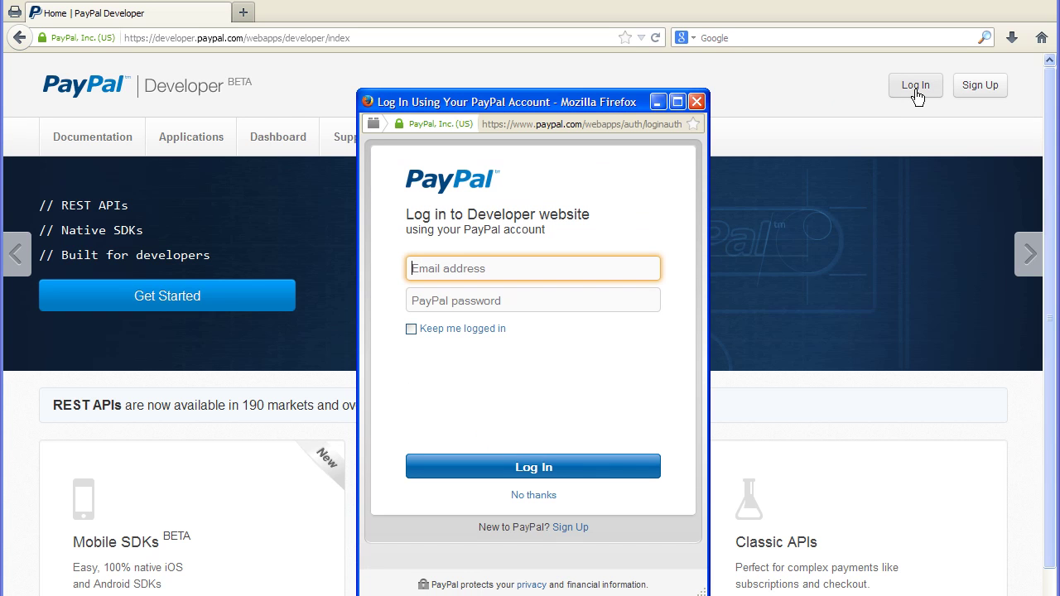
{"action": "left_click", "coordinate": [584, 304]}
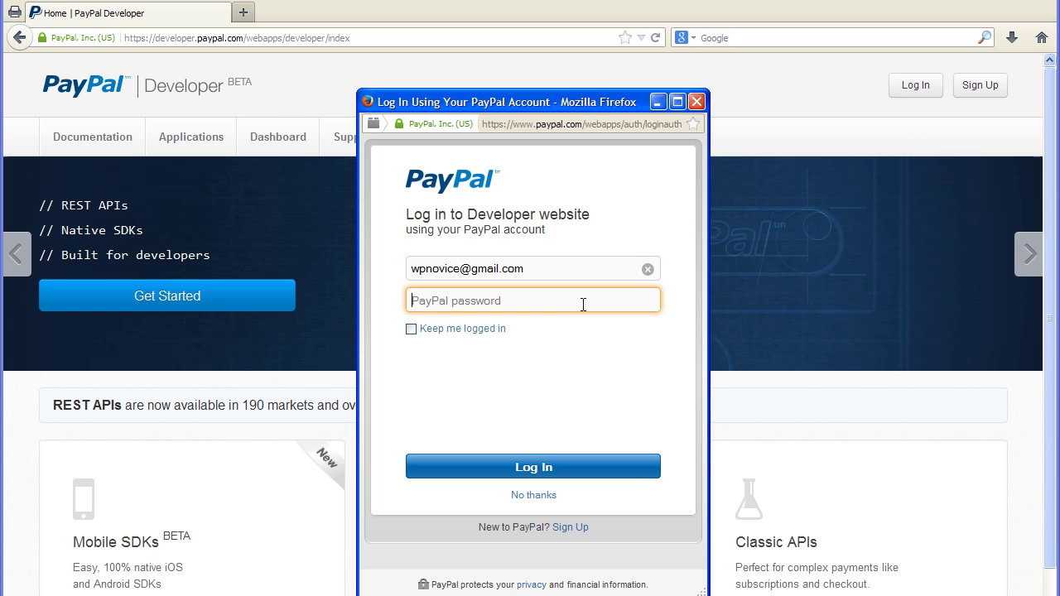
{"action": "left_click", "coordinate": [553, 469]}
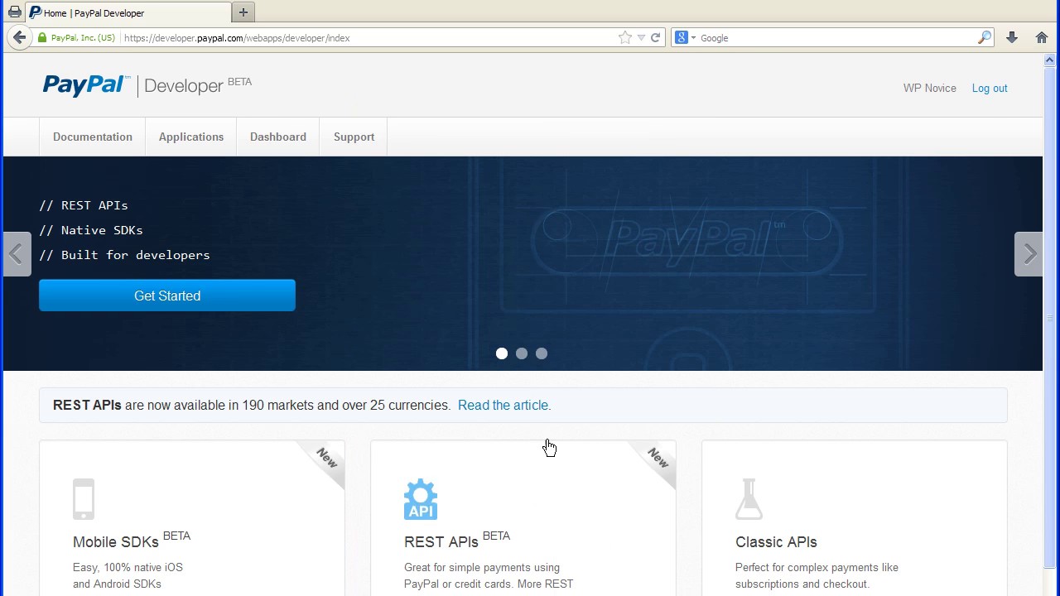
- In a new WordPress admin tab, open s2Member PayPal Options and expand PayPal Account Details
{"action": "left_click", "coordinate": [240, 14]}
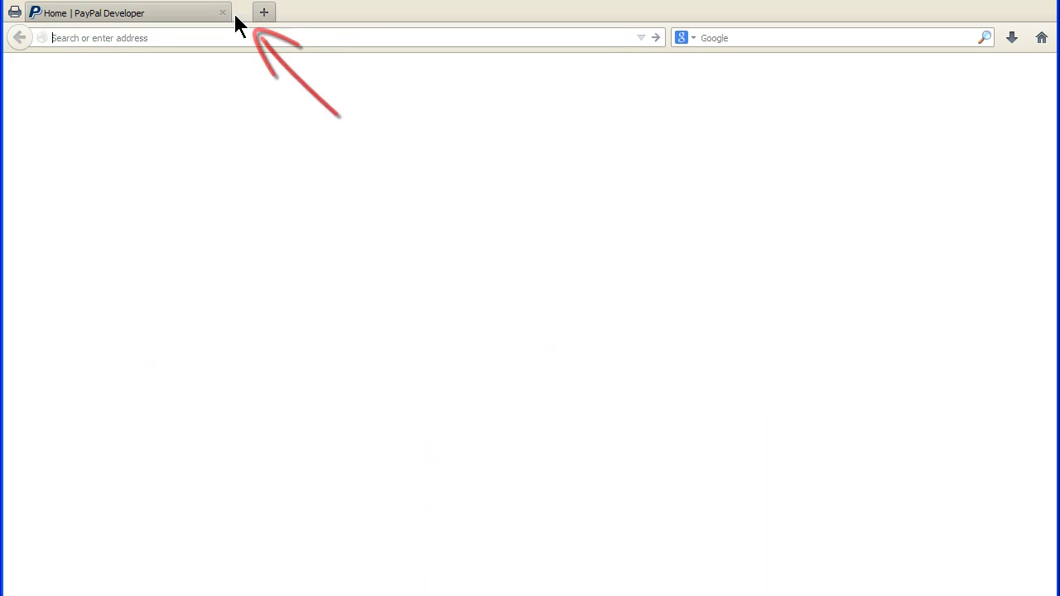
{"action": "scroll", "coordinate": [208, 114], "scroll_direction": "down", "scroll_amount": 4}
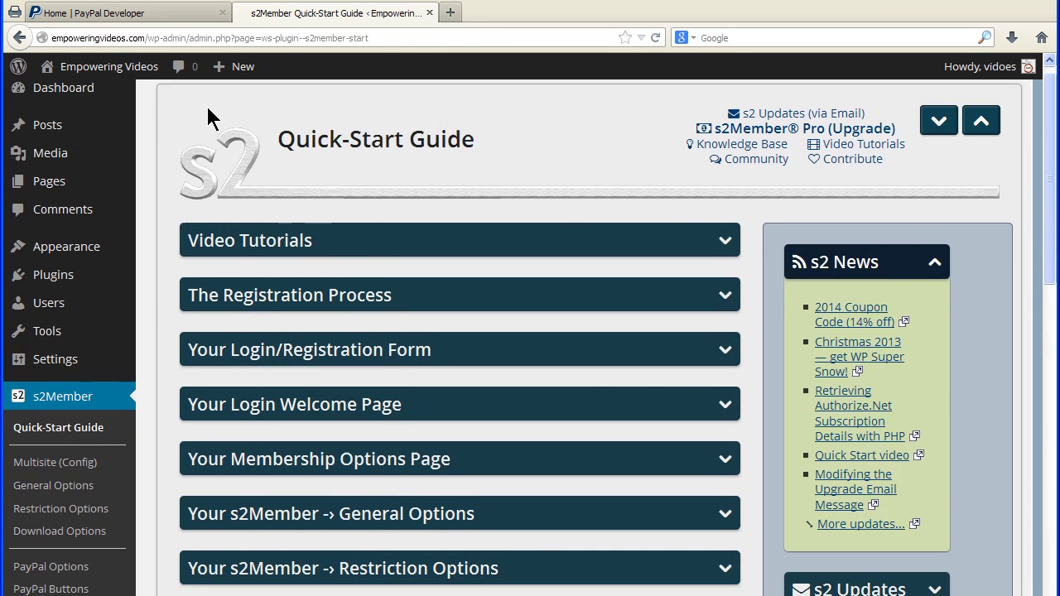
{"action": "left_click", "coordinate": [50, 426]}
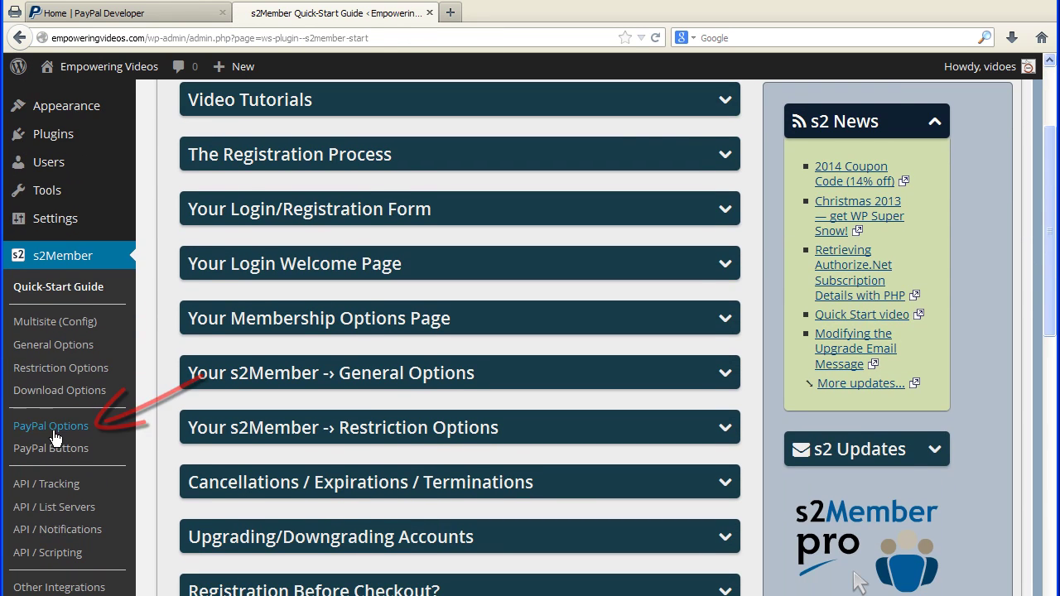
{"action": "left_click", "coordinate": [370, 258]}
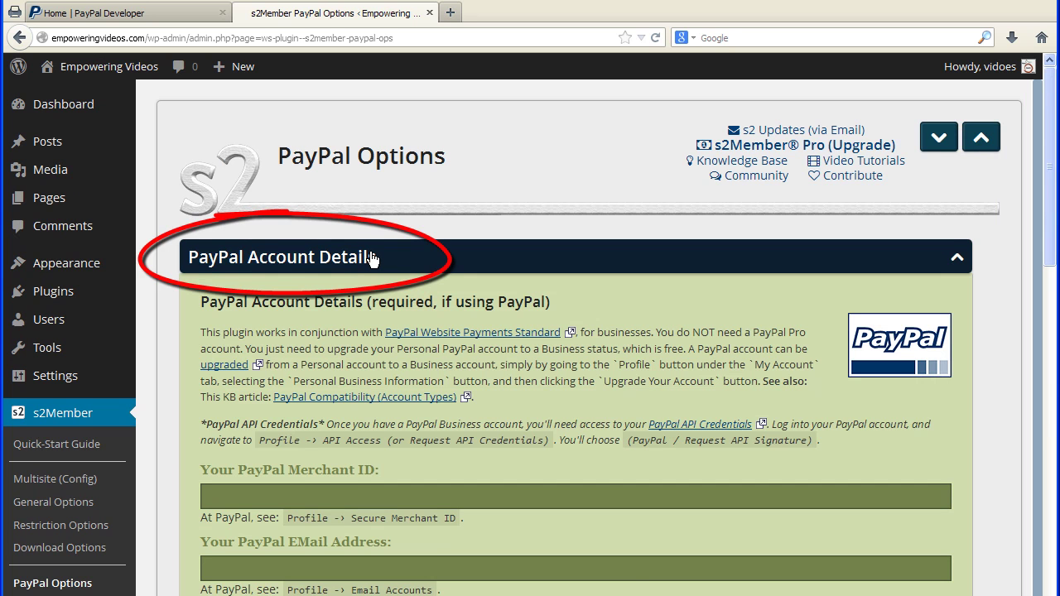
{"action": "scroll", "coordinate": [371, 257], "scroll_direction": "down", "scroll_amount": 5}
{"action": "scroll", "coordinate": [372, 259], "scroll_direction": "down", "scroll_amount": 1}
{"action": "scroll", "coordinate": [372, 262], "scroll_direction": "down", "scroll_amount": 1}
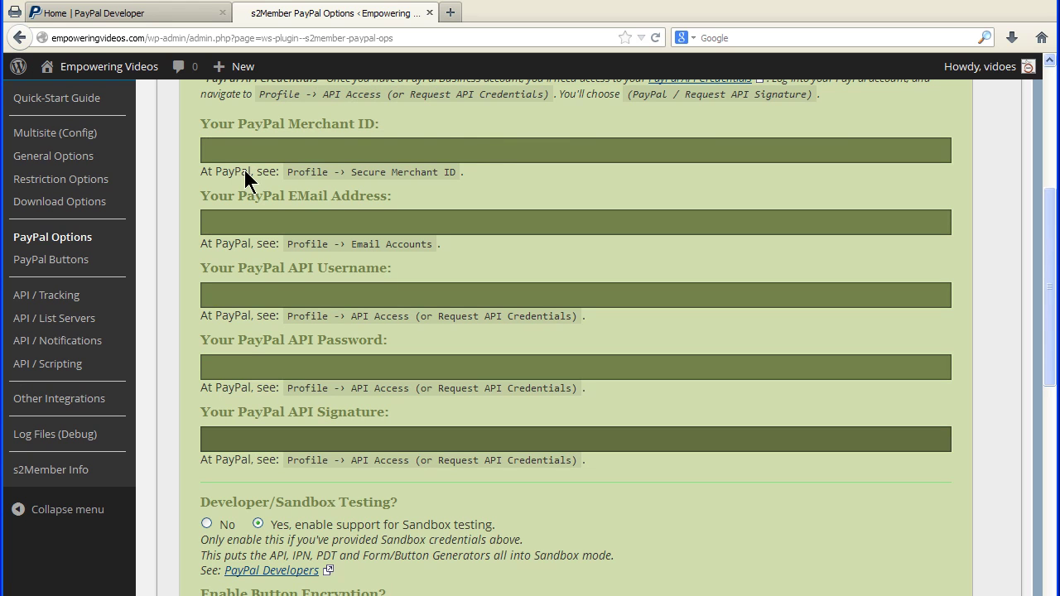
- Back on PayPal Developer, show the Sandbox test accounts list under Applications
{"action": "left_click", "coordinate": [146, 20]}
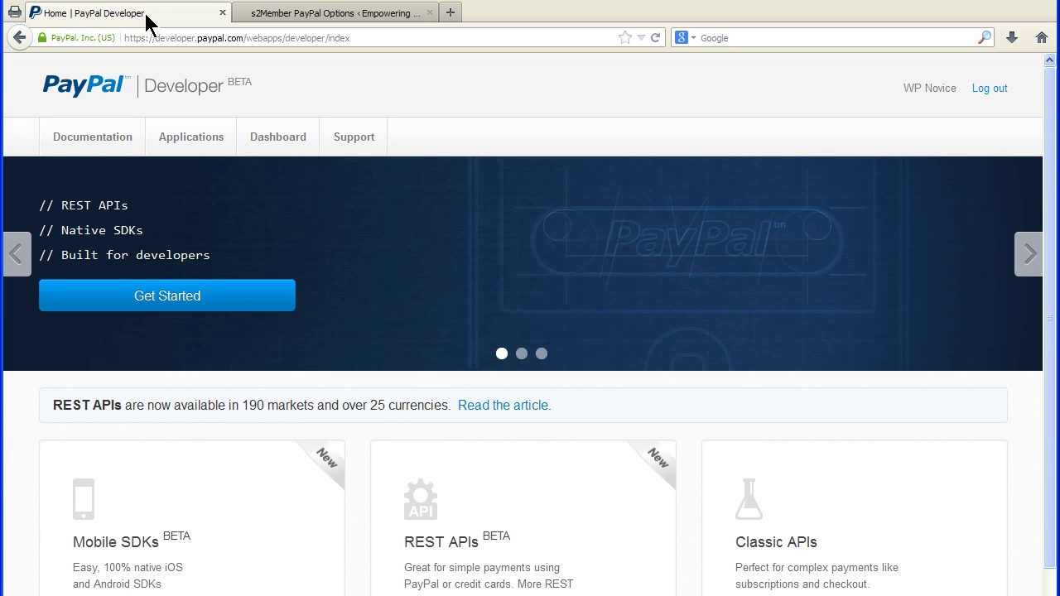
{"action": "left_click", "coordinate": [196, 145]}
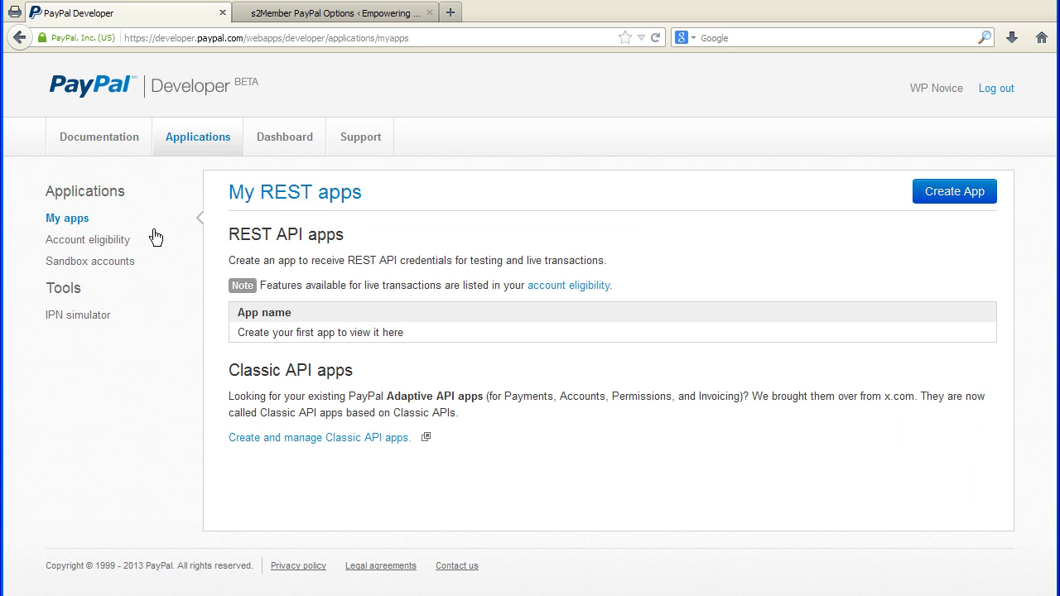
{"action": "left_click", "coordinate": [130, 262]}
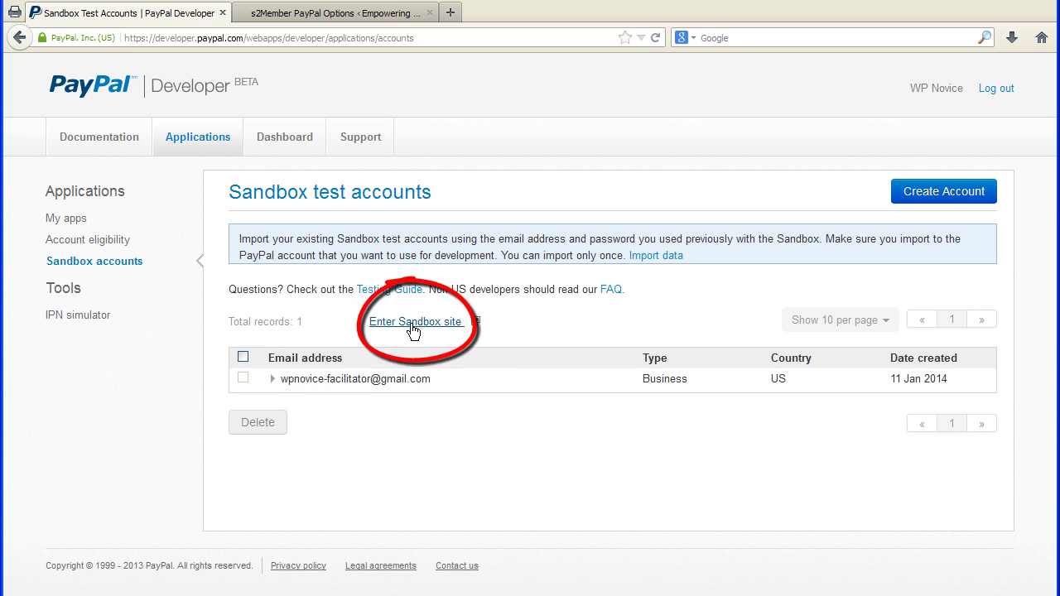
- Enter the Sandbox site and sign in with the business test account's email and password
{"action": "left_click", "coordinate": [412, 329]}
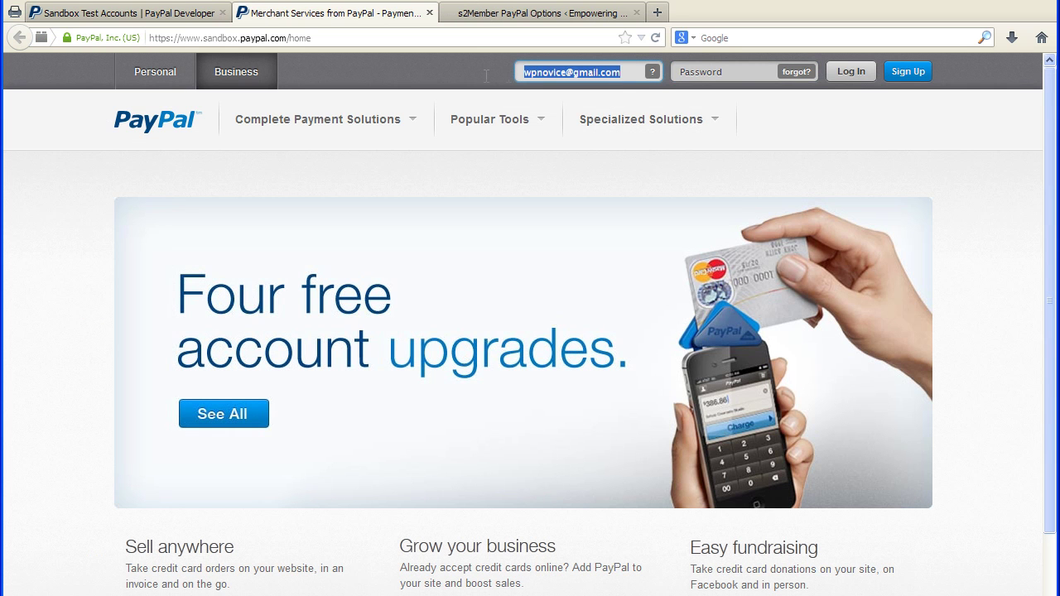
{"action": "key", "text": "ctrl+v"}
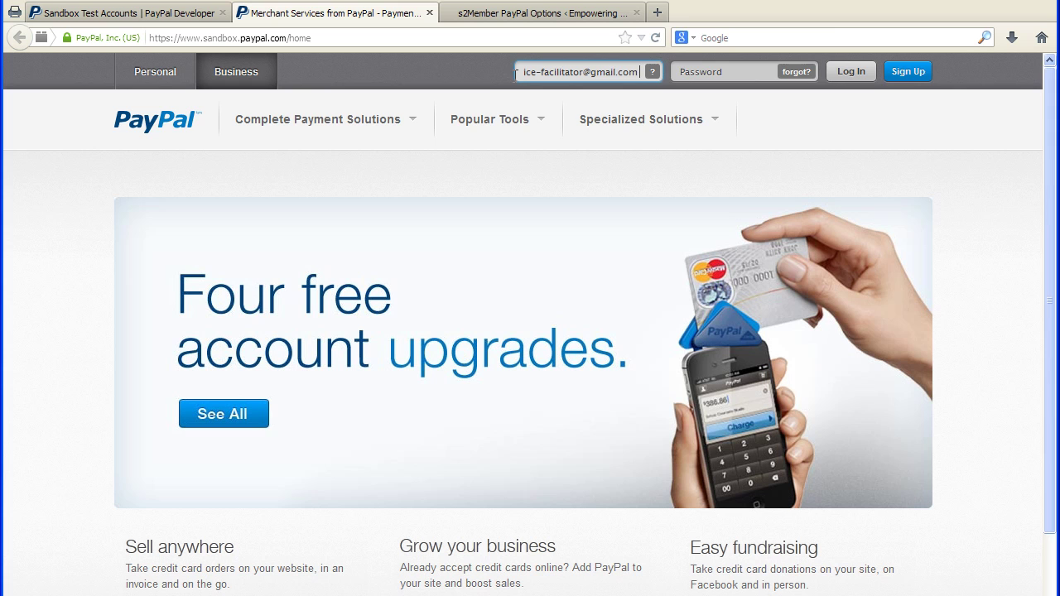
{"action": "left_click", "coordinate": [718, 70]}
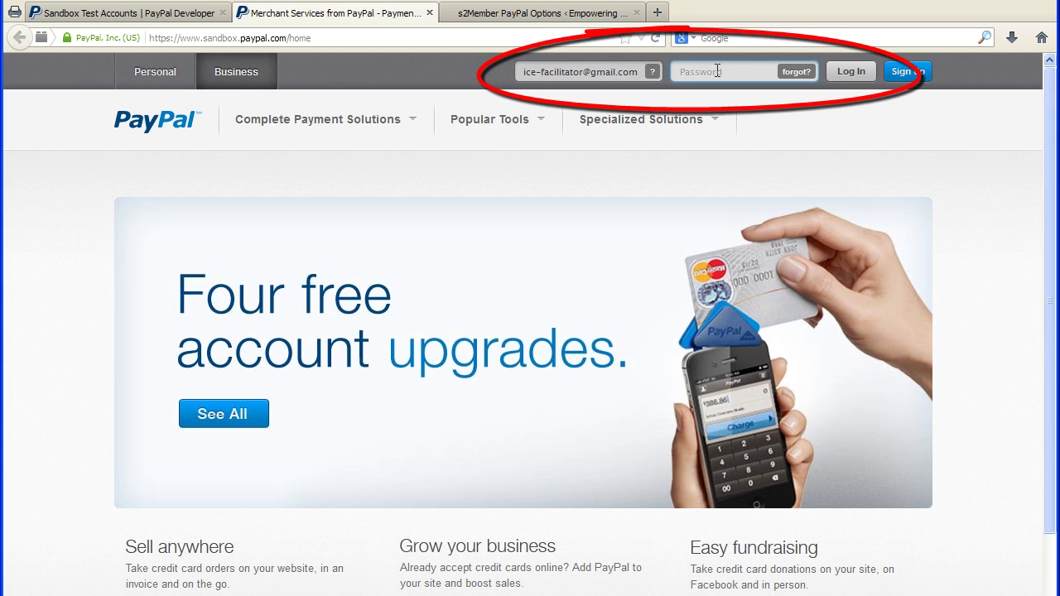
{"action": "type", "text": "*********"}
{"action": "type", "text": "***"}
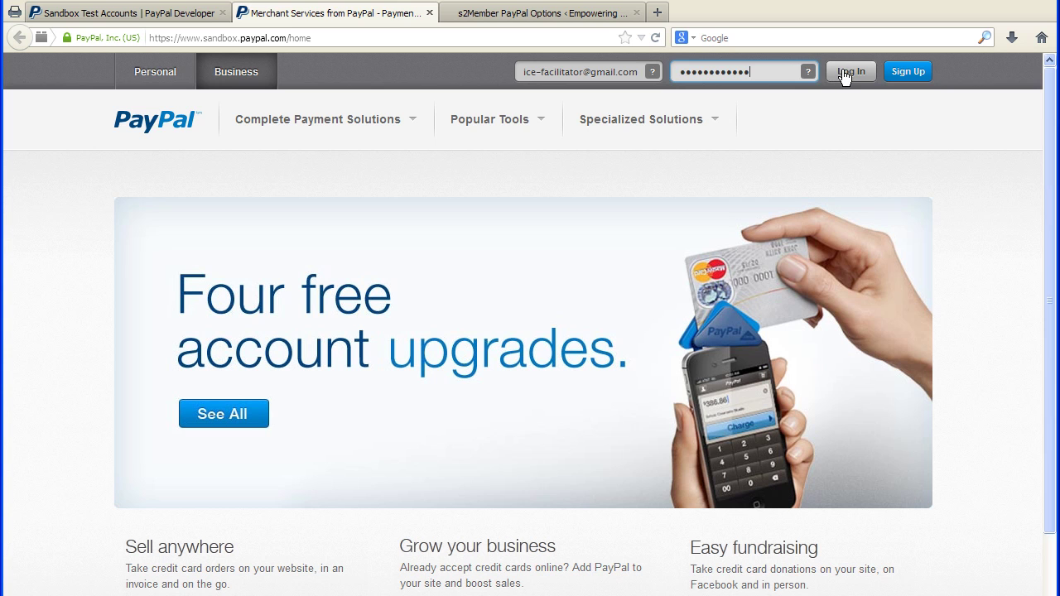
{"action": "left_click", "coordinate": [845, 75]}
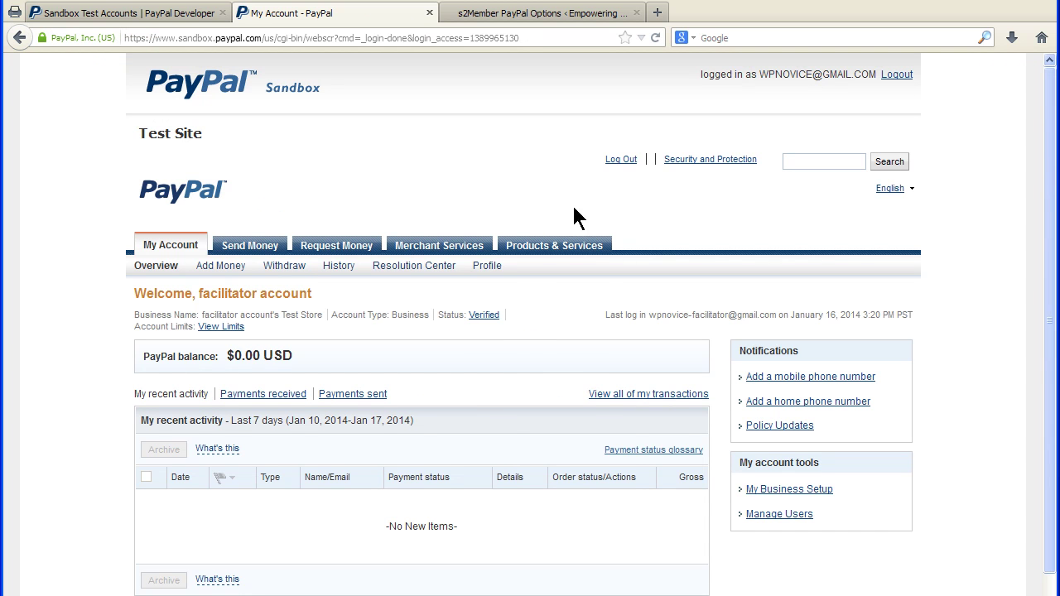
- Select the merchant account ID on the test account's My Profile page
{"action": "left_click", "coordinate": [492, 266]}
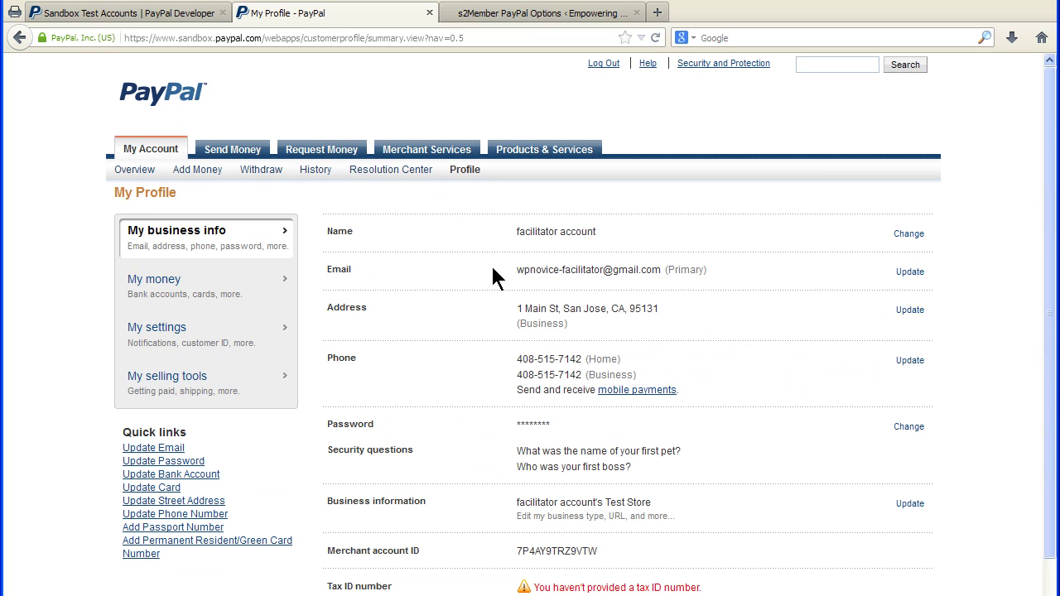
{"action": "scroll", "coordinate": [492, 278], "scroll_direction": "down", "scroll_amount": 2}
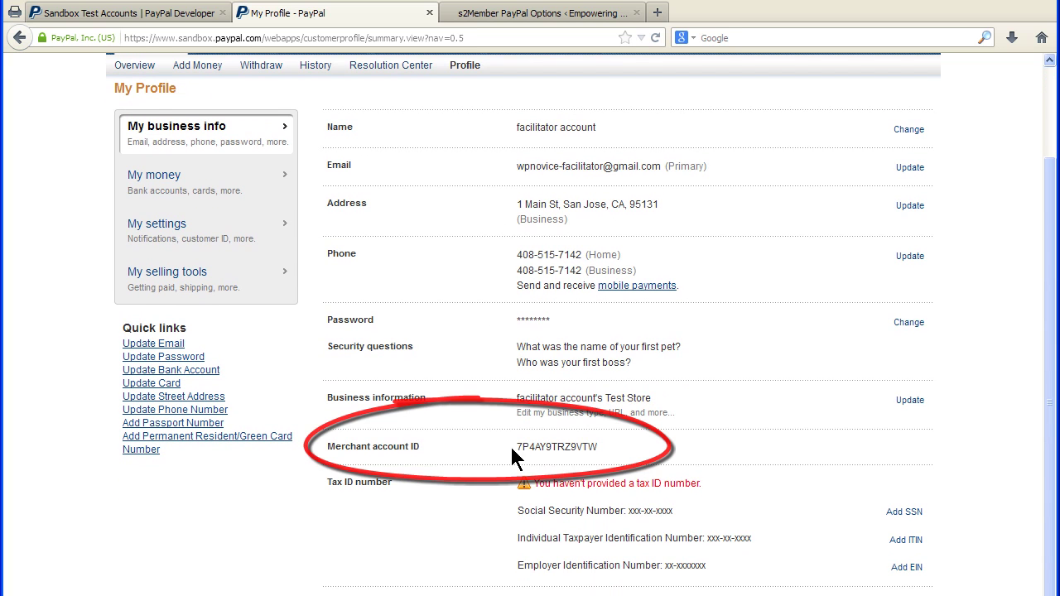
{"action": "left_click_drag", "start_coordinate": [642, 449], "coordinate": [518, 445]}
{"action": "key", "text": "ctrl+c"}
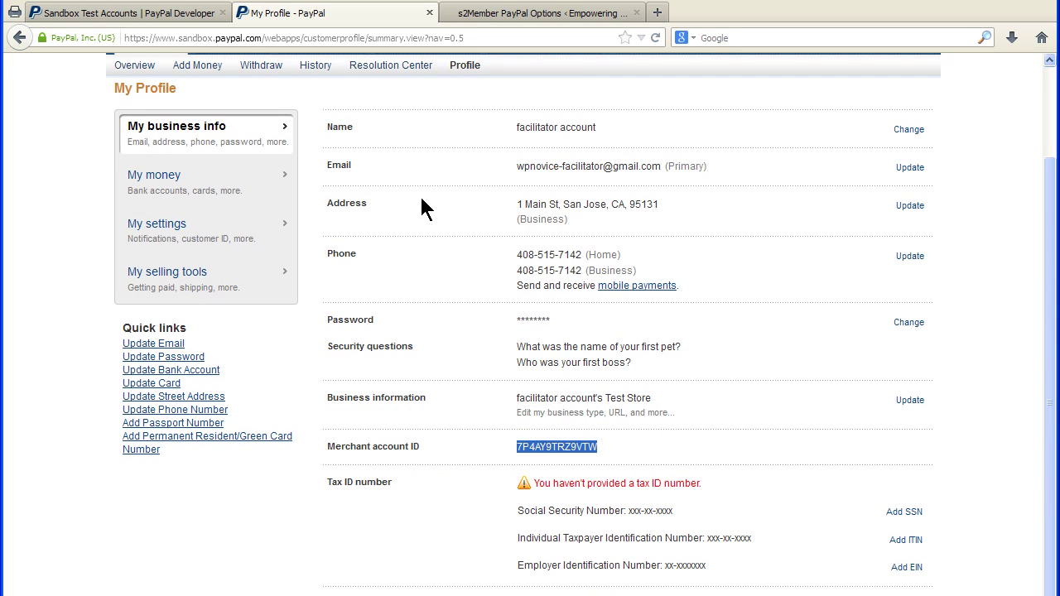
- Paste the sandbox merchant ID into s2Member's Your PayPal Merchant ID field
{"action": "left_click", "coordinate": [468, 13]}
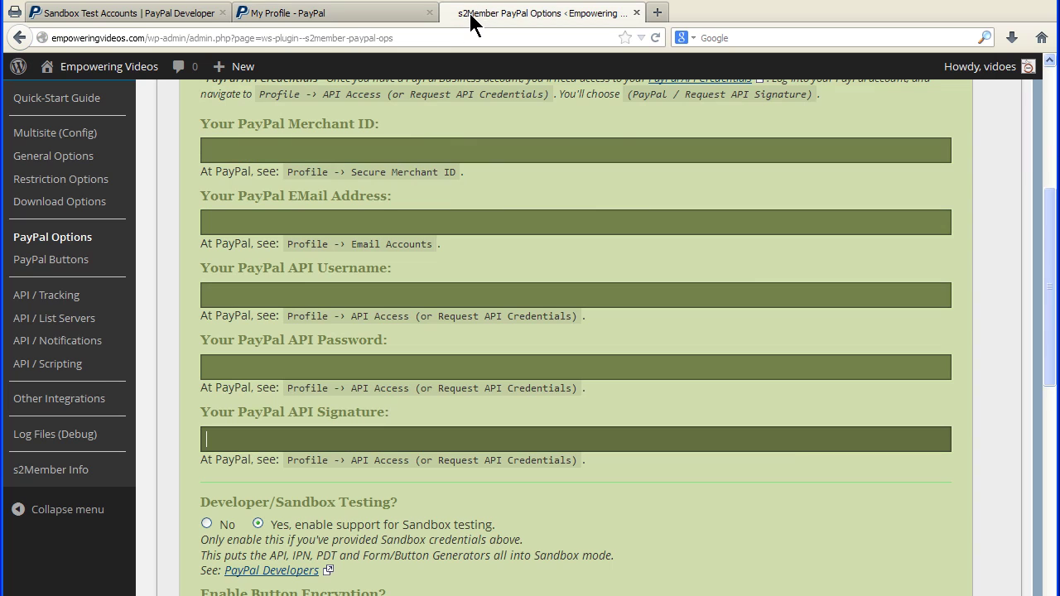
{"action": "left_click", "coordinate": [386, 149]}
{"action": "key", "text": "ctrl+v"}
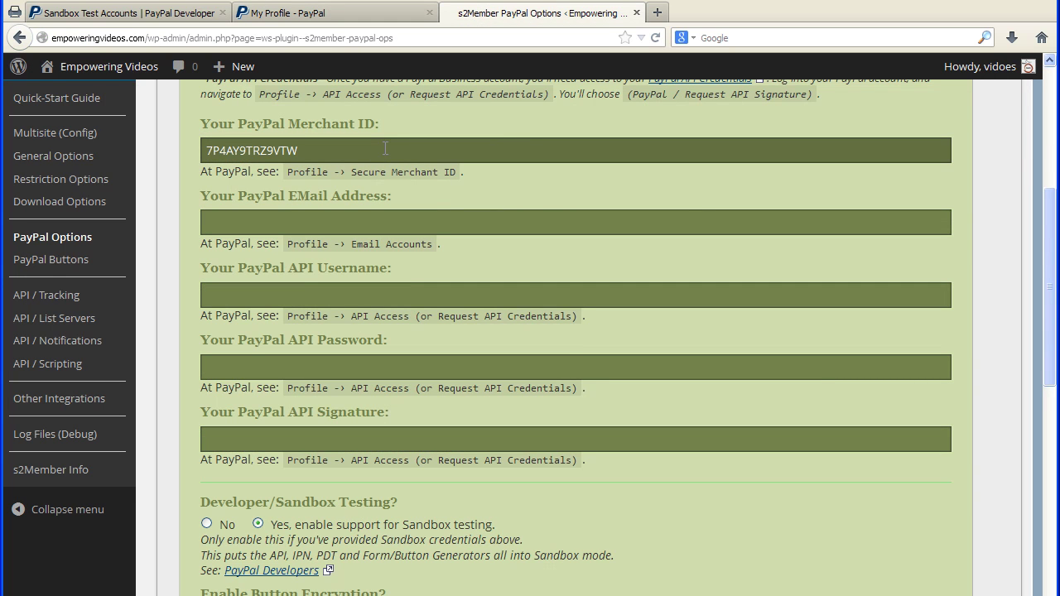
- Copy the business account's email from the profile into Your PayPal EMail Address
{"action": "left_click", "coordinate": [313, 16]}
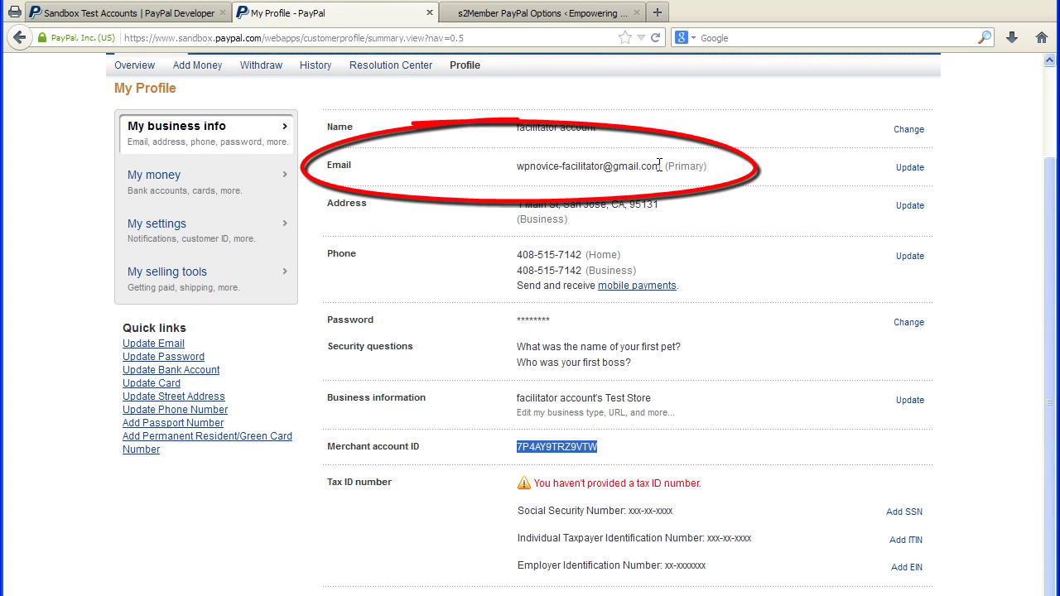
{"action": "left_click_drag", "start_coordinate": [660, 166], "coordinate": [509, 174]}
{"action": "key", "text": "ctrl+c"}
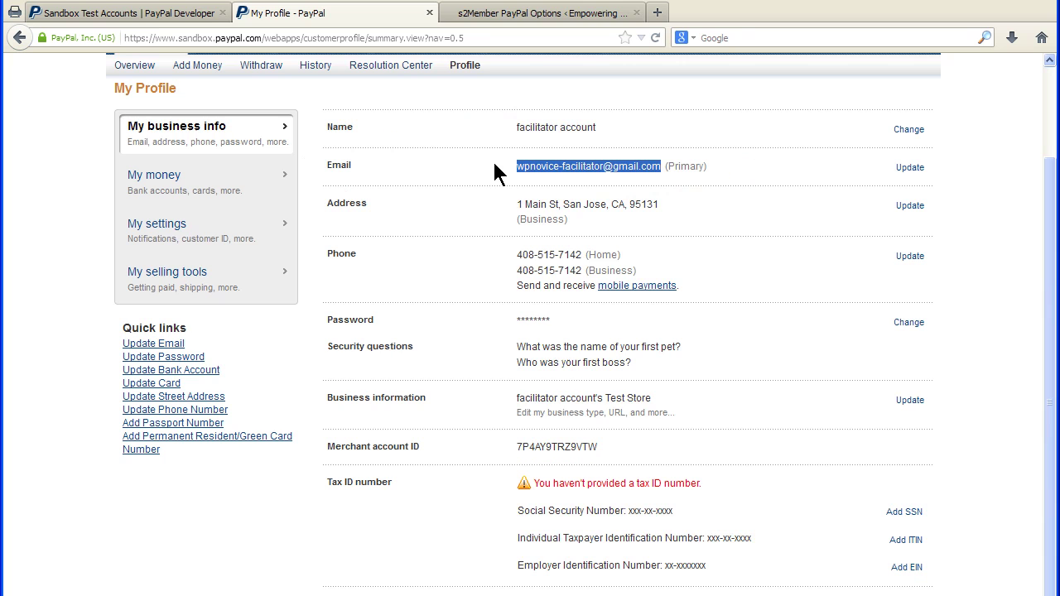
{"action": "left_click", "coordinate": [467, 18]}
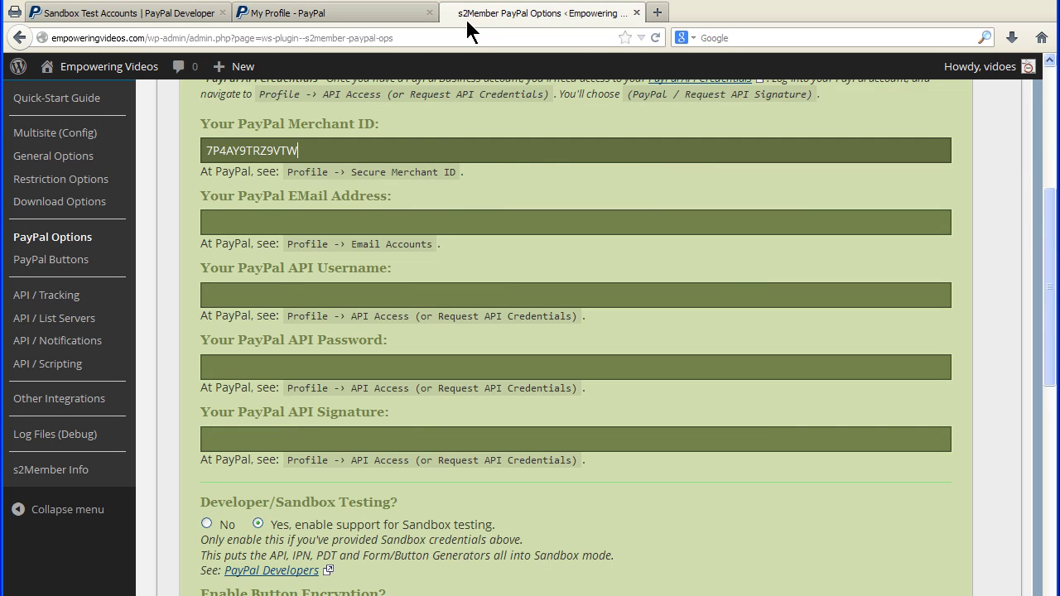
{"action": "left_click", "coordinate": [339, 220]}
{"action": "key", "text": "ctrl+v"}
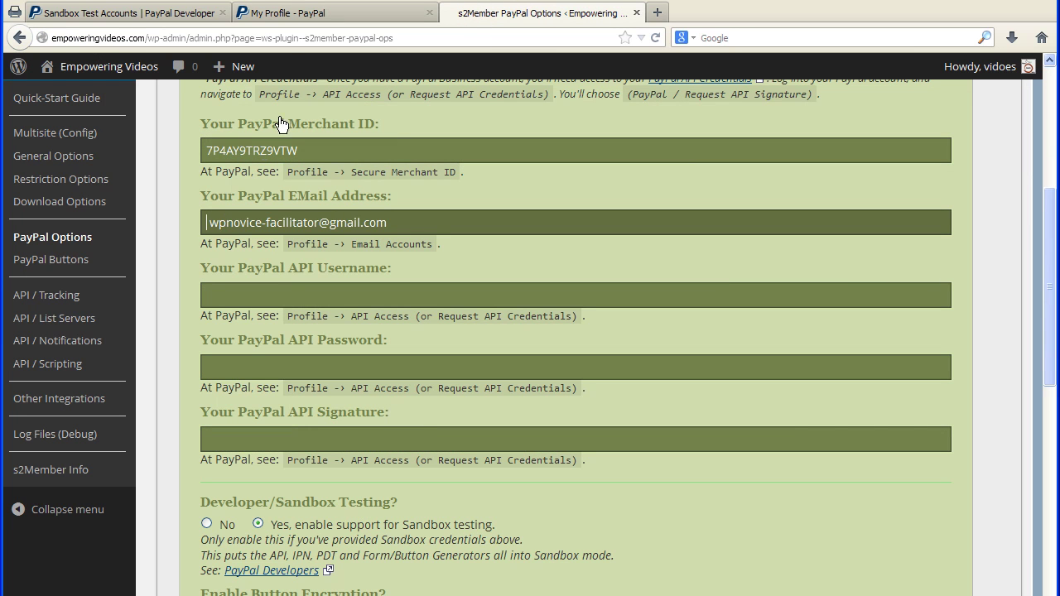
- Reach the sandbox account's API Access page through My selling tools
{"action": "left_click", "coordinate": [296, 11]}
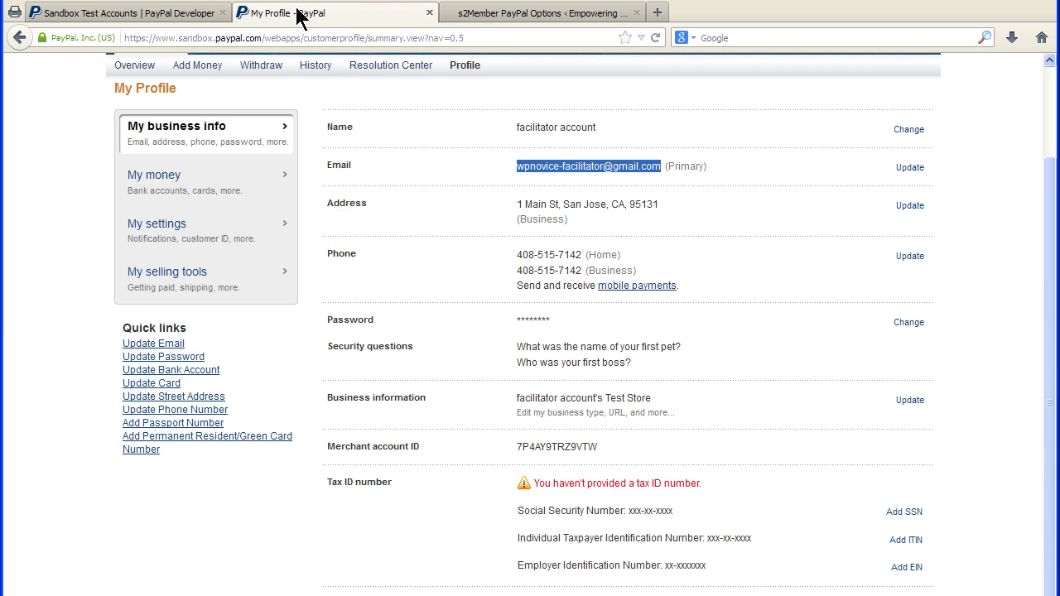
{"action": "left_click", "coordinate": [171, 273]}
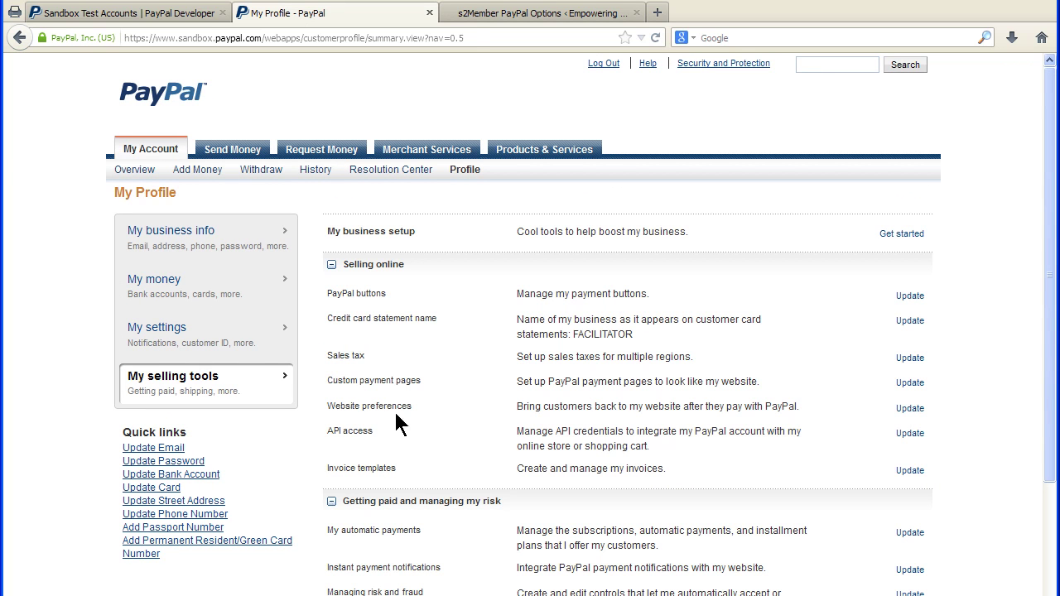
{"action": "left_click", "coordinate": [910, 434]}
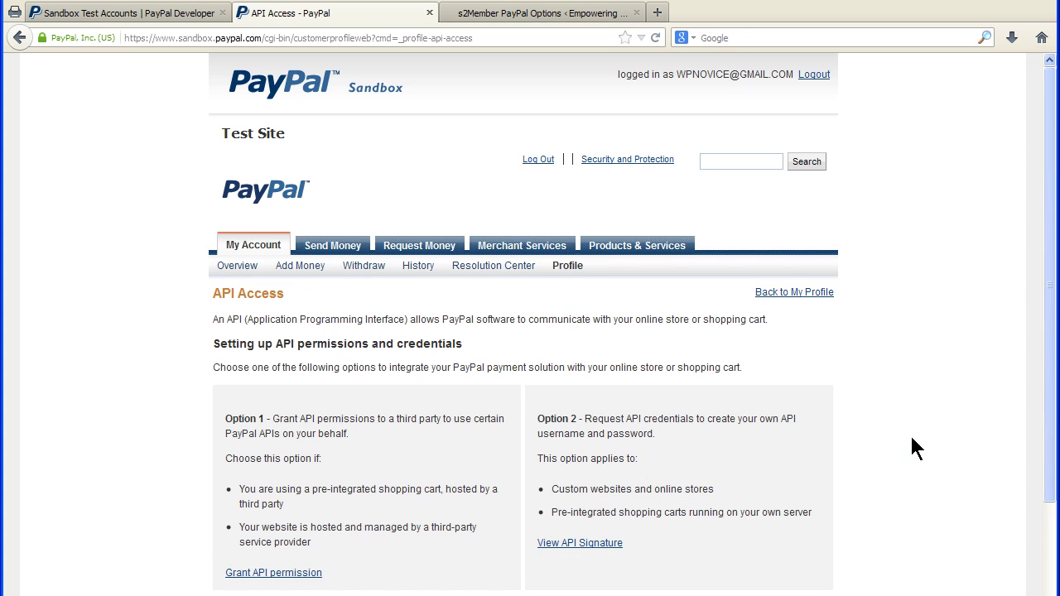
{"action": "scroll", "coordinate": [876, 437], "scroll_direction": "down", "scroll_amount": 4}
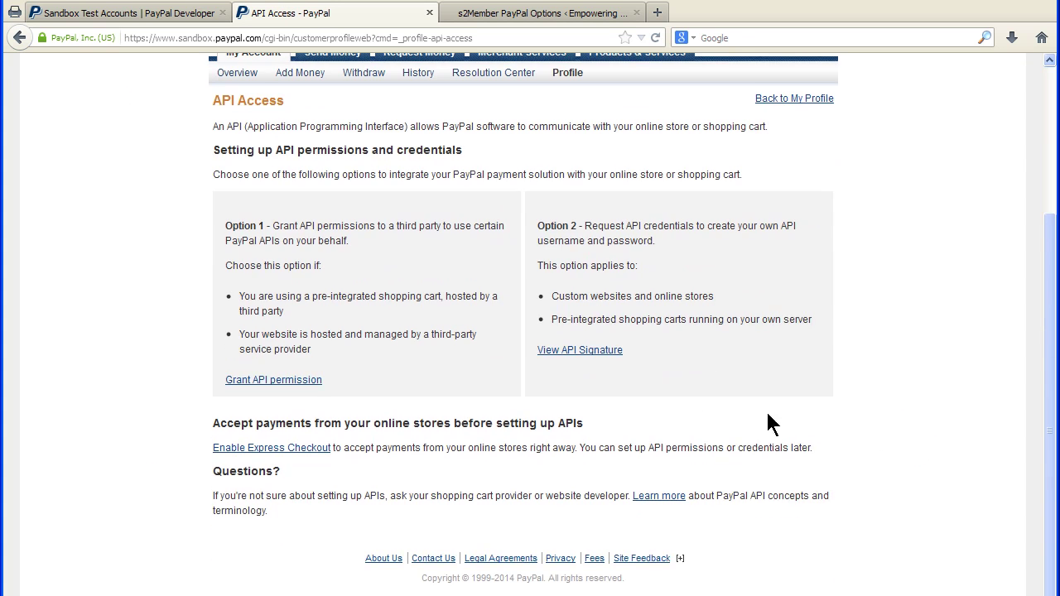
- Show the API signature credentials and select the API Username value
{"action": "left_click", "coordinate": [591, 353]}
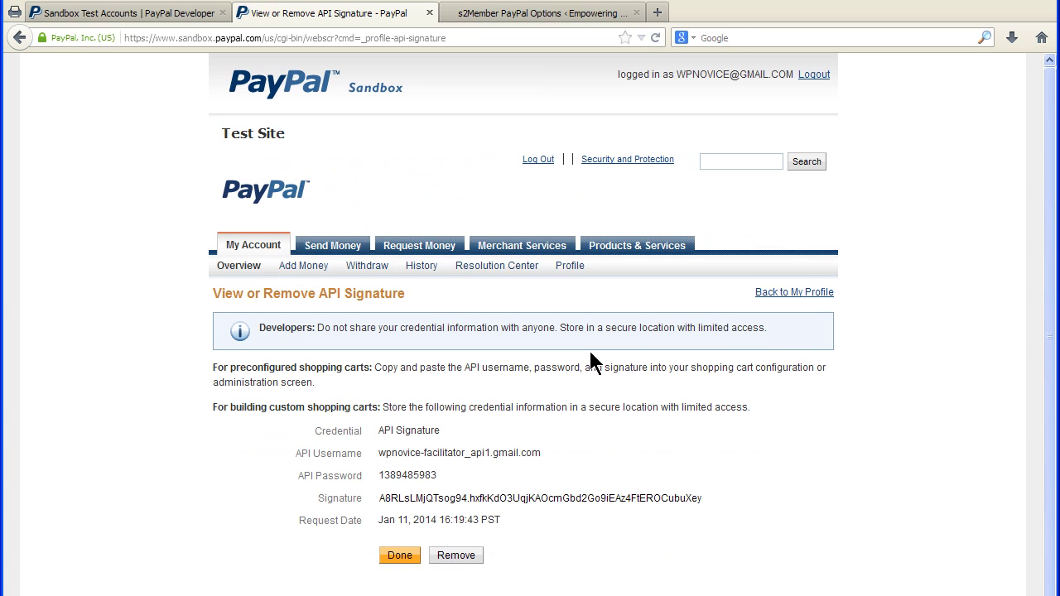
{"action": "scroll", "coordinate": [590, 352], "scroll_direction": "down", "scroll_amount": 1}
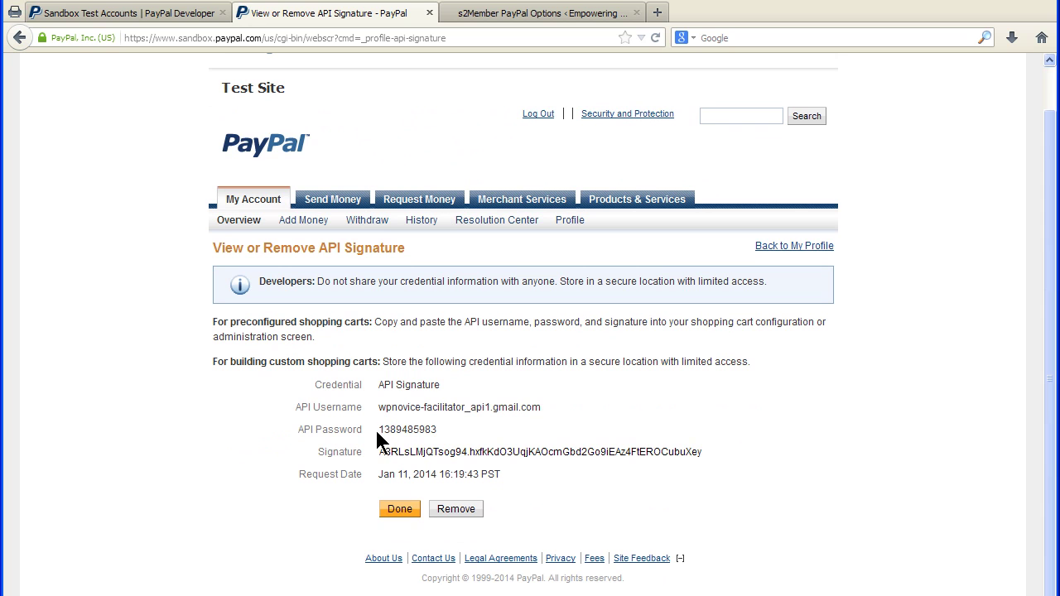
{"action": "left_click_drag", "start_coordinate": [378, 407], "coordinate": [538, 405]}
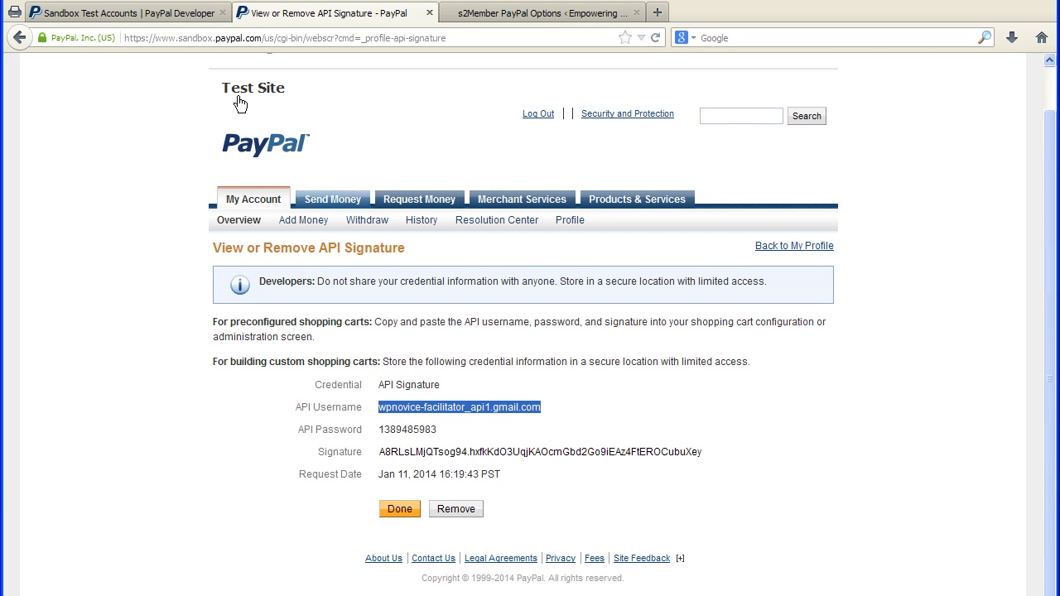
- Paste the sandbox API username and API password into the matching s2Member fields
{"action": "left_click", "coordinate": [482, 12]}
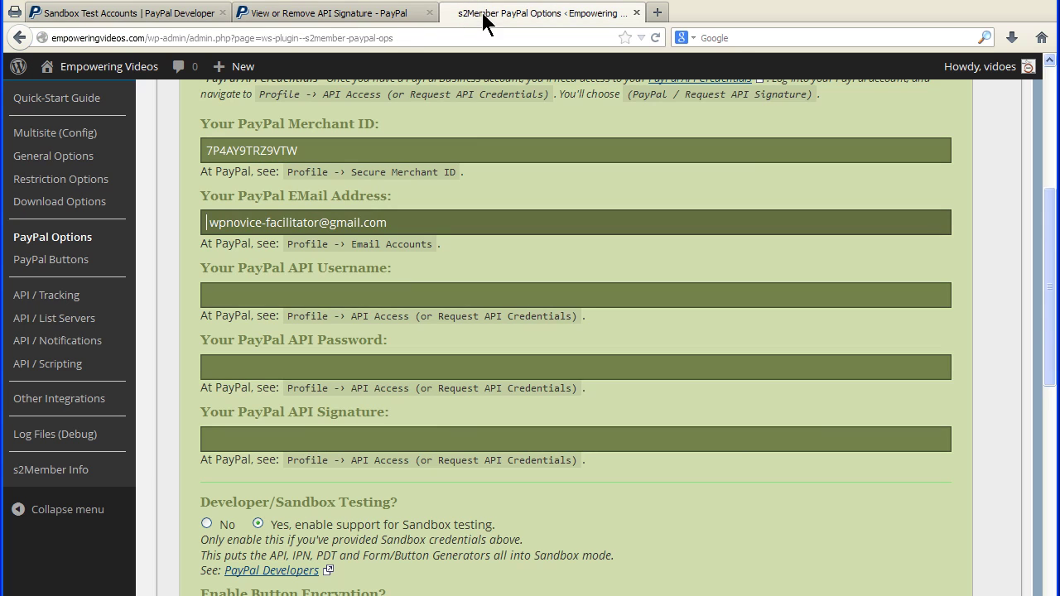
{"action": "left_click", "coordinate": [389, 294]}
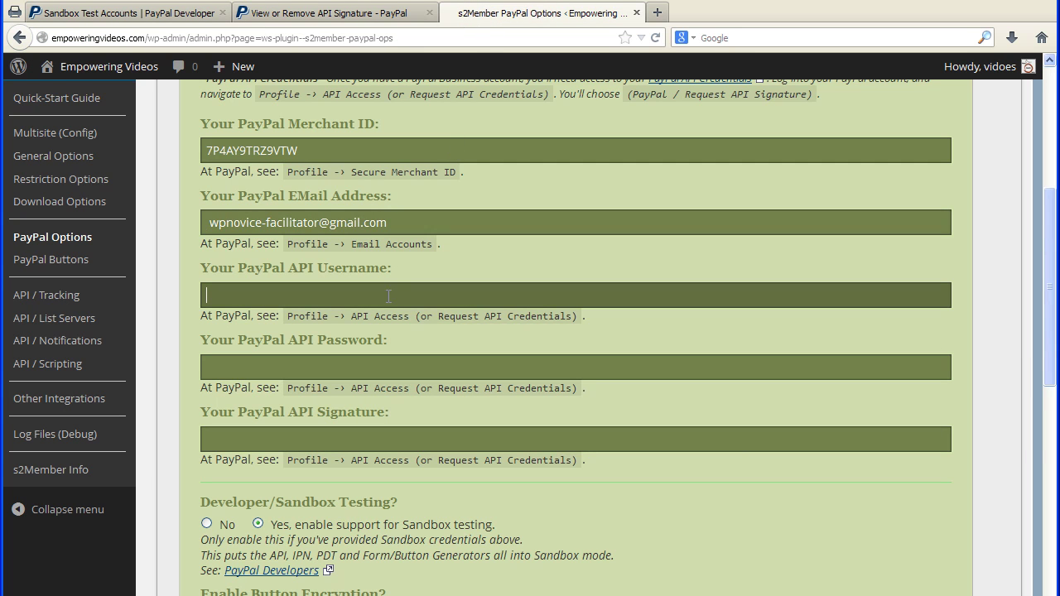
{"action": "left_click", "coordinate": [290, 14]}
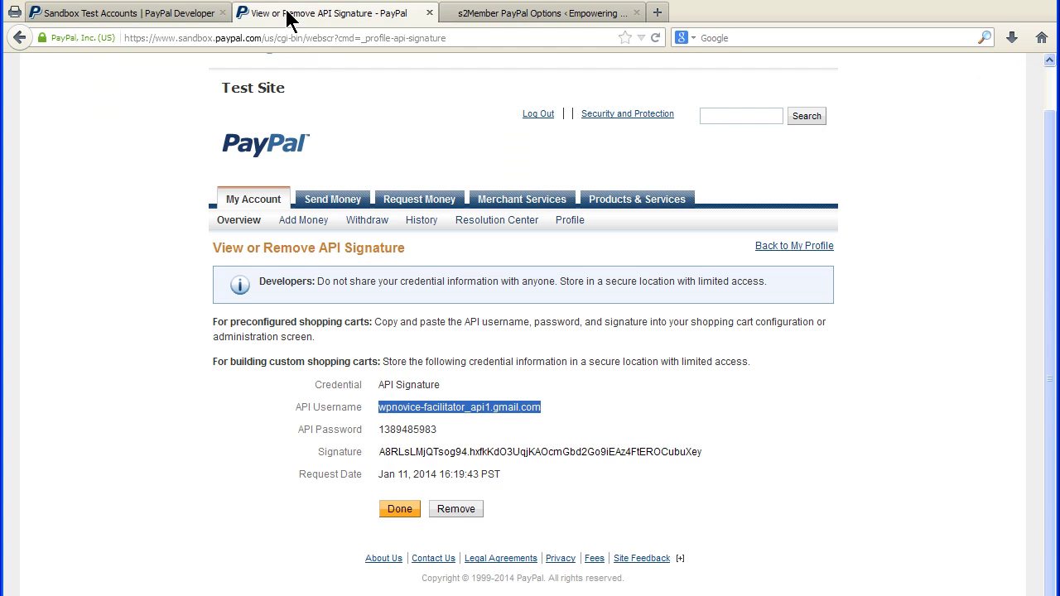
{"action": "left_click_drag", "start_coordinate": [378, 430], "coordinate": [437, 429]}
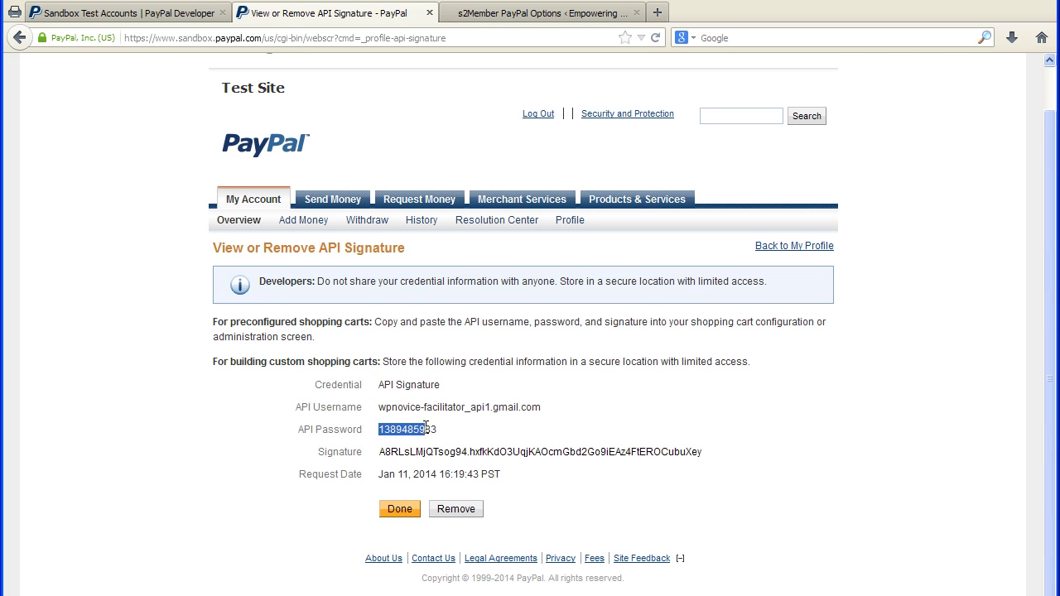
{"action": "left_click", "coordinate": [488, 13]}
{"action": "left_click", "coordinate": [325, 361]}
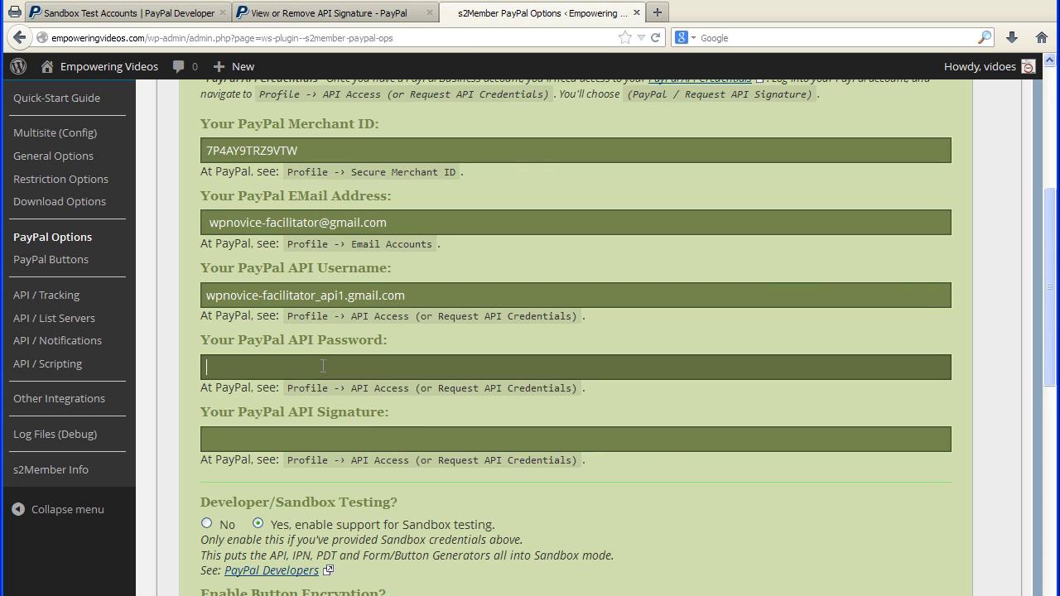
{"action": "key", "text": "ctrl+v"}
- Copy the sandbox API signature into s2Member's API Signature field
{"action": "left_click", "coordinate": [292, 15]}
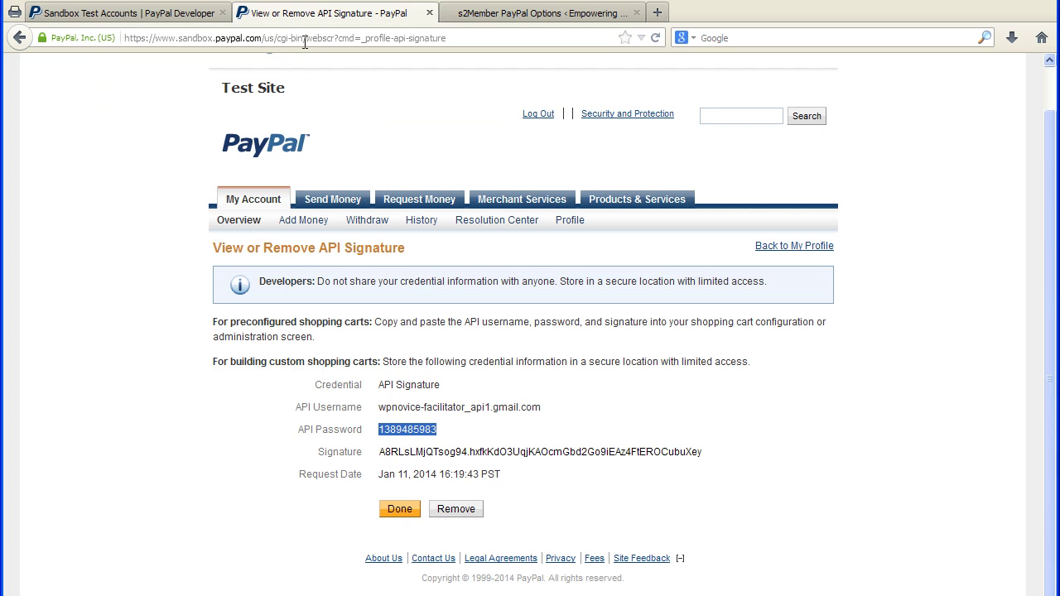
{"action": "left_click_drag", "start_coordinate": [380, 452], "coordinate": [700, 449]}
{"action": "key", "text": "ctrl+c"}
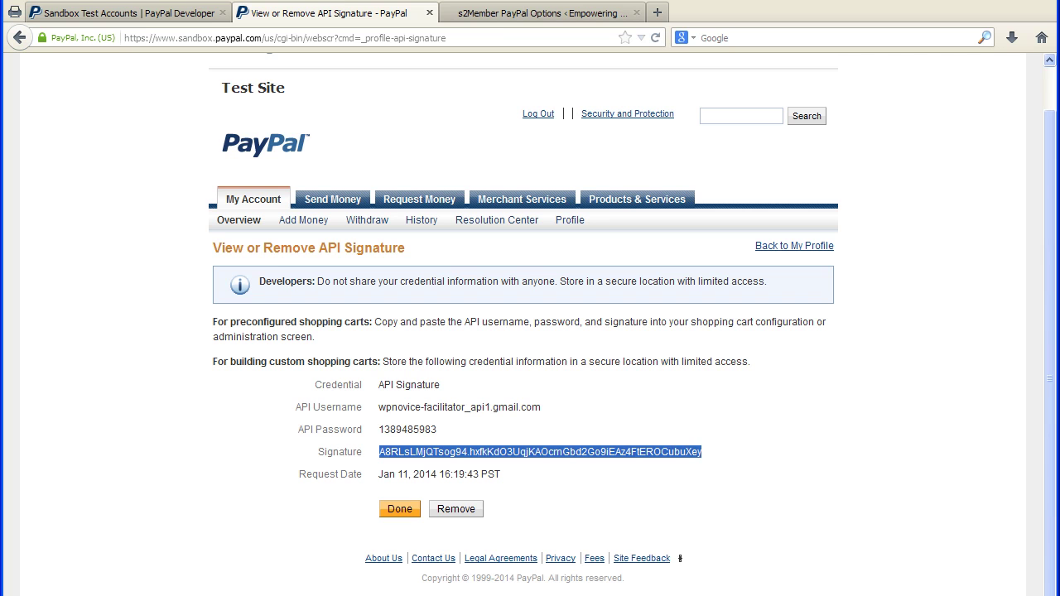
{"action": "left_click", "coordinate": [485, 15]}
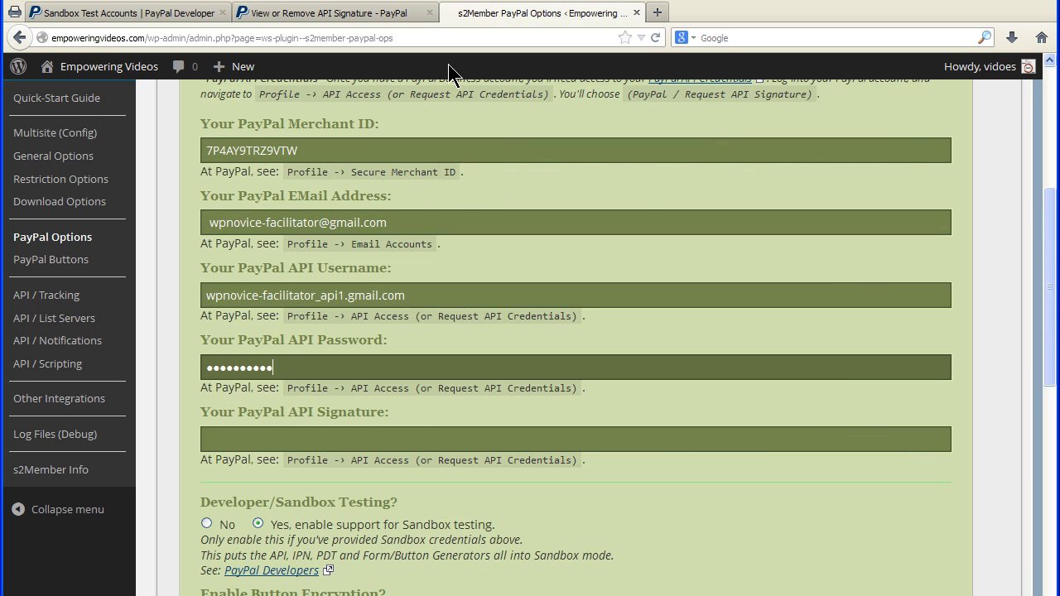
{"action": "left_click", "coordinate": [260, 441]}
{"action": "key", "text": "ctrl+v"}
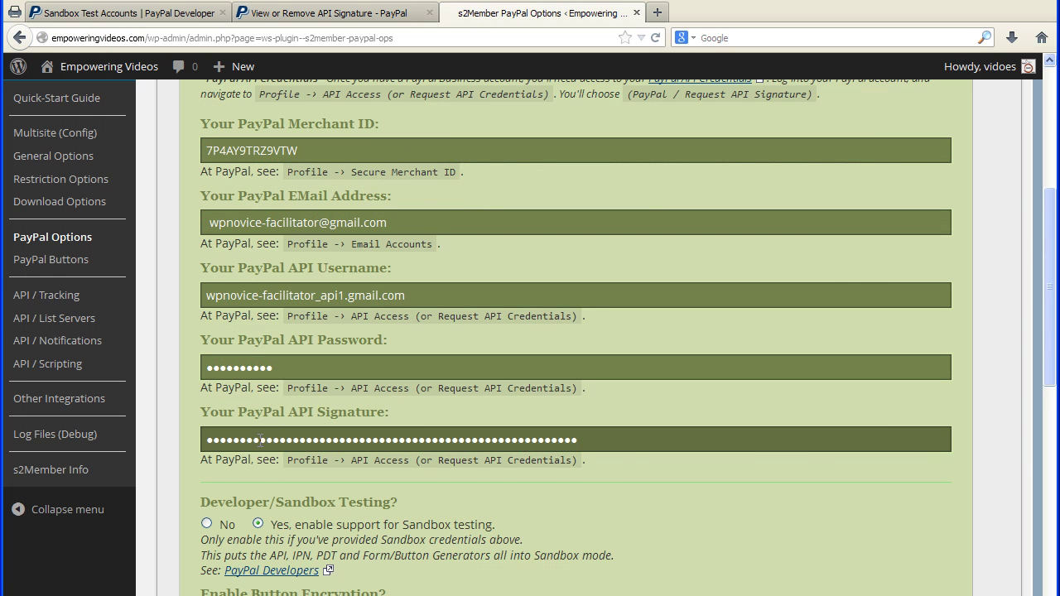
{"action": "scroll", "coordinate": [260, 441], "scroll_direction": "down", "scroll_amount": 5}
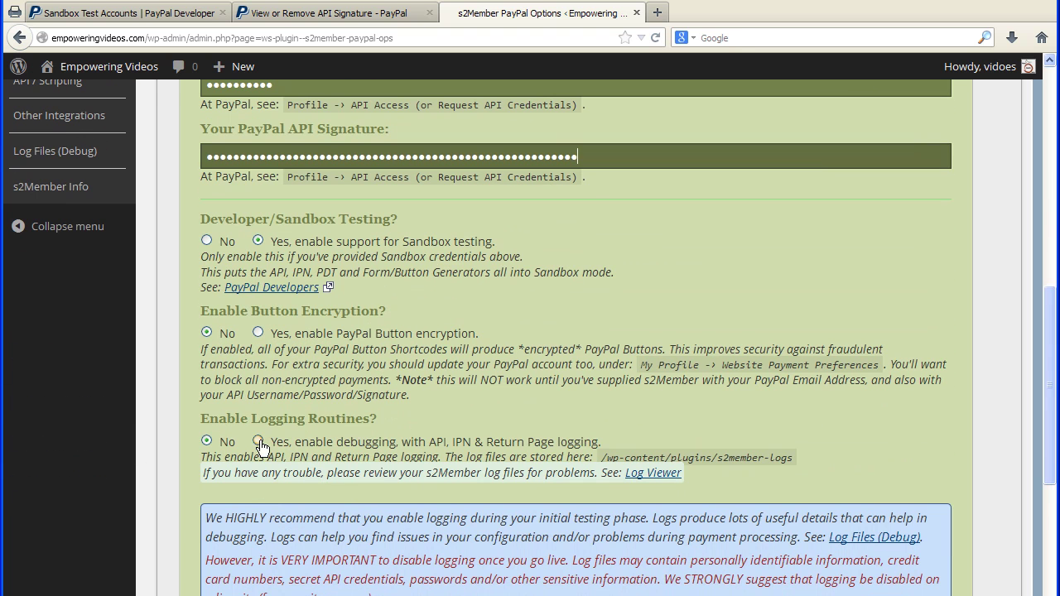
{"action": "left_click", "coordinate": [207, 240]}
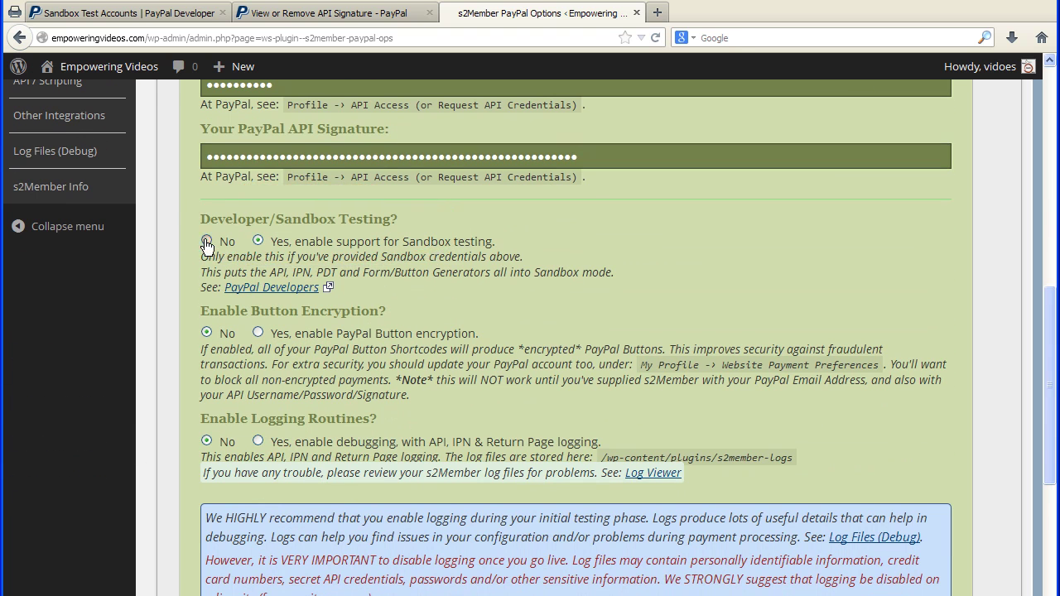
{"action": "left_click", "coordinate": [258, 241]}
{"action": "left_click", "coordinate": [258, 442]}
{"action": "left_click", "coordinate": [207, 443]}
- Save the s2Member PayPal Options with Save All Changes at the page bottom
{"action": "scroll", "coordinate": [206, 449], "scroll_direction": "down", "scroll_amount": 2}
{"action": "scroll", "coordinate": [206, 450], "scroll_direction": "down", "scroll_amount": 4}
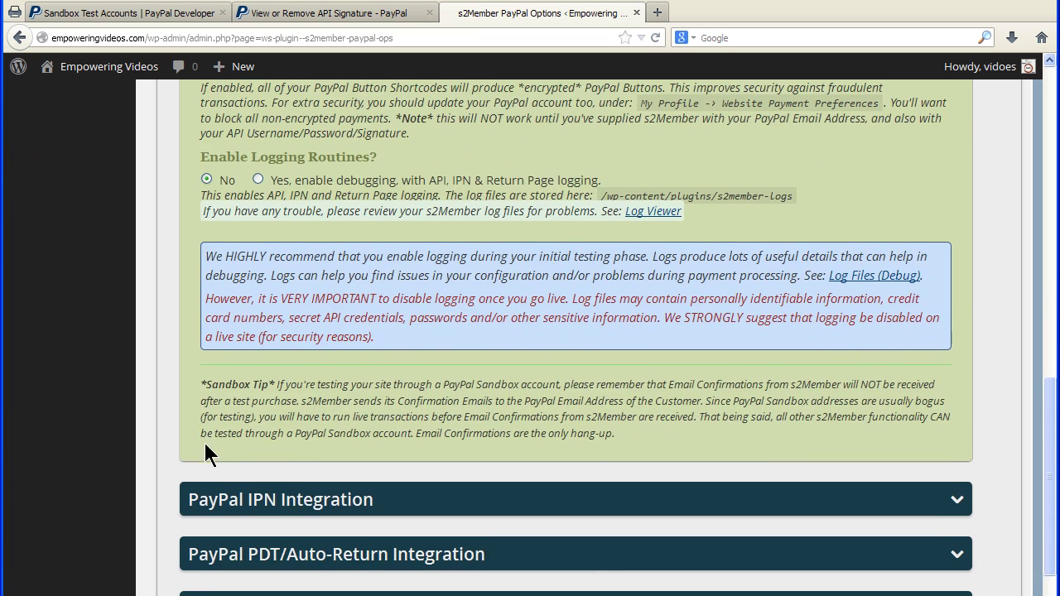
{"action": "scroll", "coordinate": [206, 450], "scroll_direction": "down", "scroll_amount": 4}
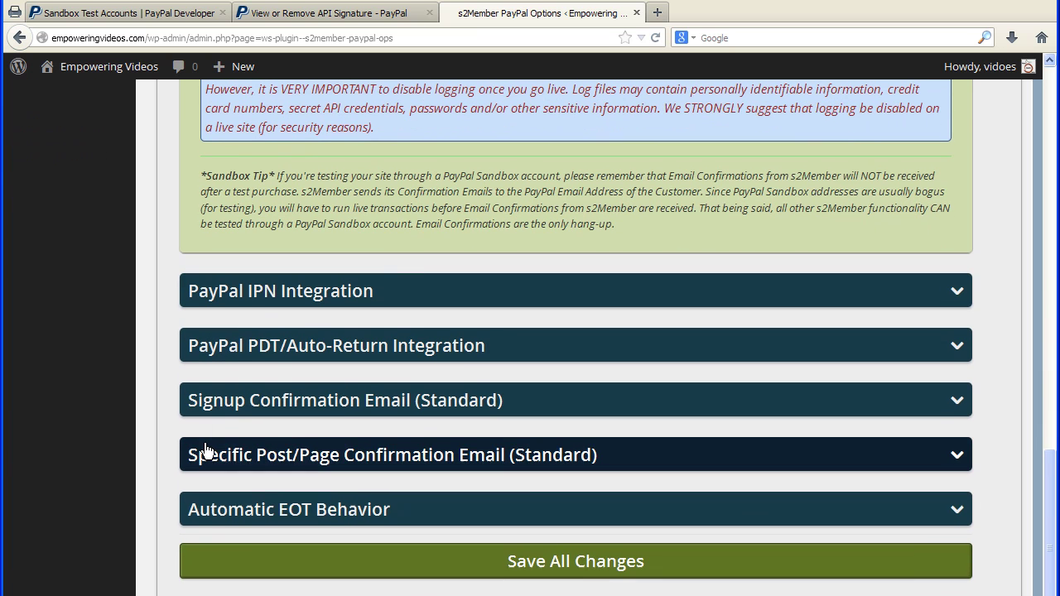
{"action": "left_click", "coordinate": [539, 568]}
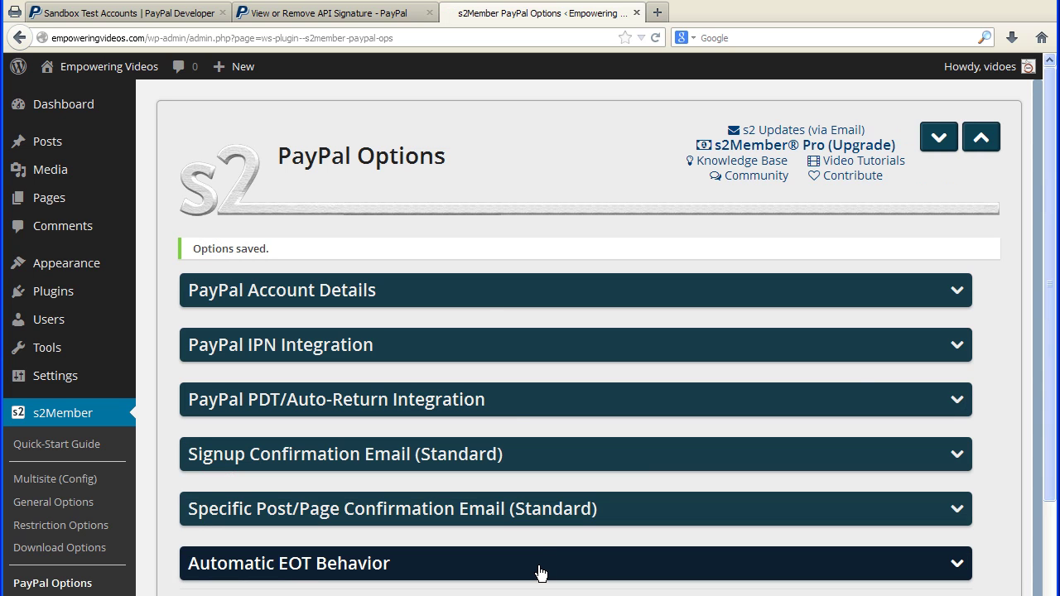
- Expand PayPal Account Details to review the saved sandbox merchant ID, email, API credentials and sandbox testing
{"action": "left_click", "coordinate": [494, 291]}
{"action": "scroll", "coordinate": [497, 303], "scroll_direction": "down", "scroll_amount": 5}
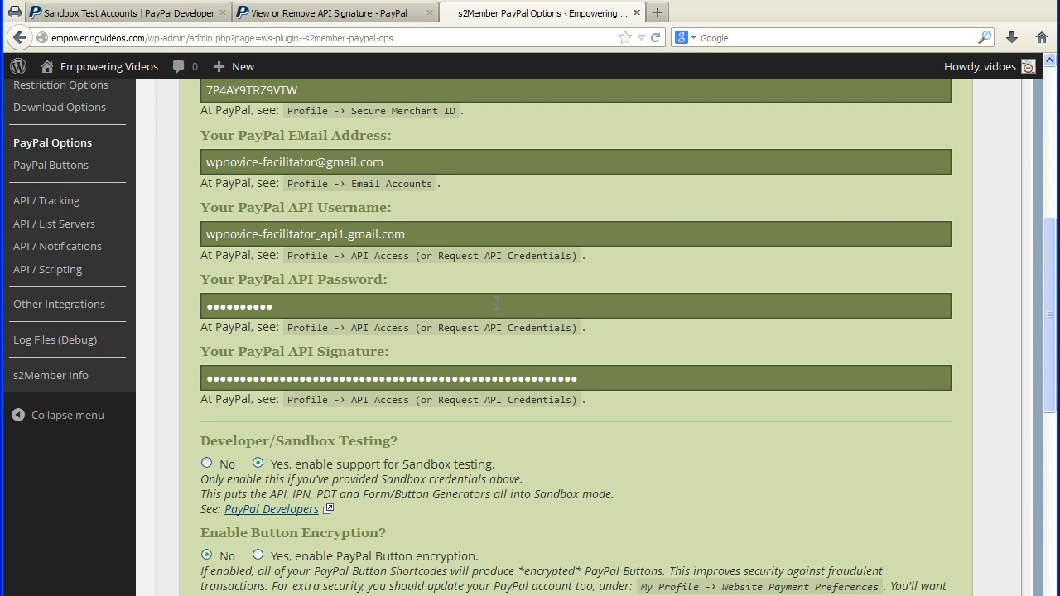
{"action": "scroll", "coordinate": [497, 303], "scroll_direction": "up", "scroll_amount": 1}
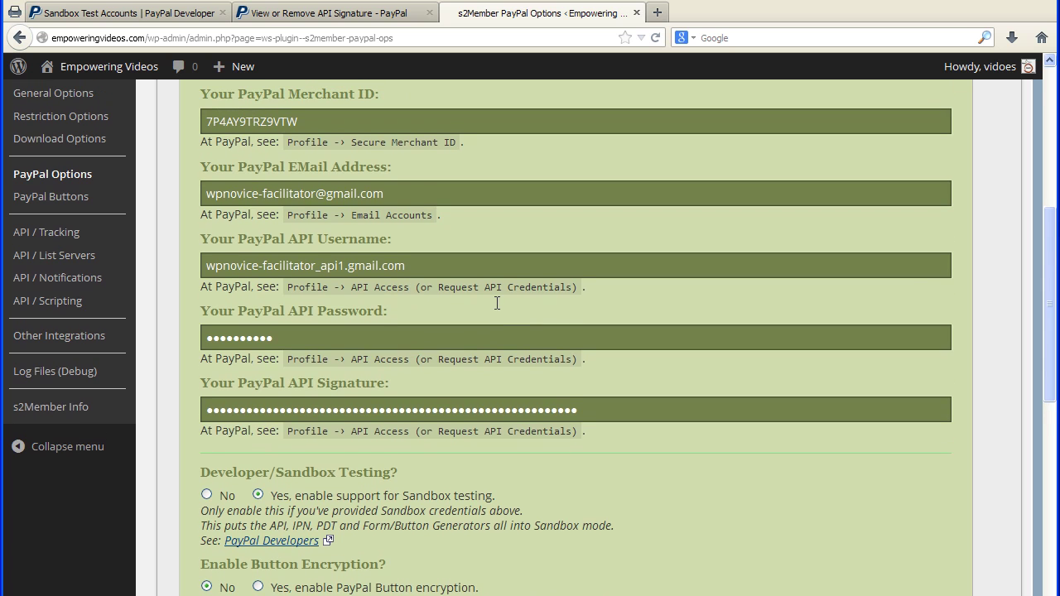